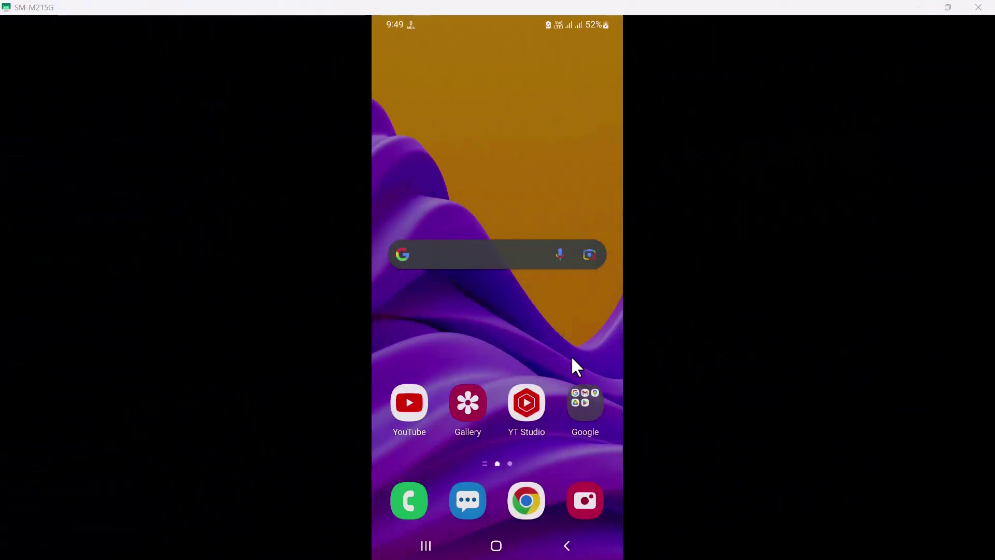
Open the Play Store and look up the Document Scanner app by Lufick with the search "doc scanner".
click(596, 404)
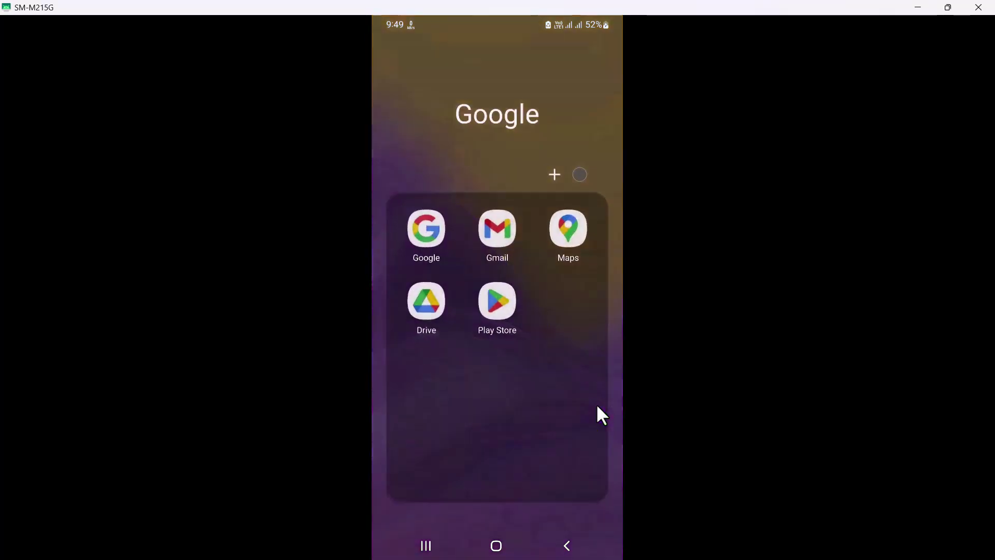
click(506, 309)
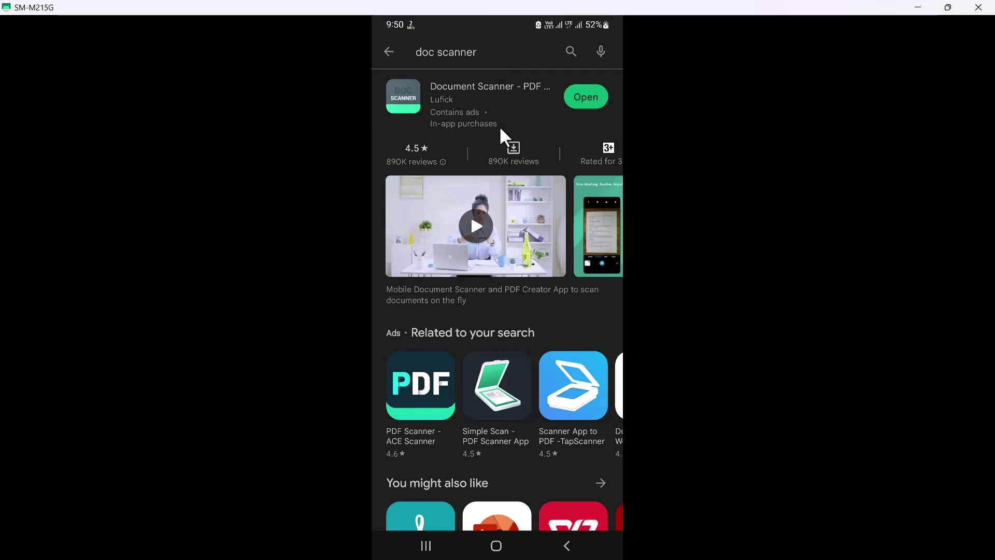
click(399, 110)
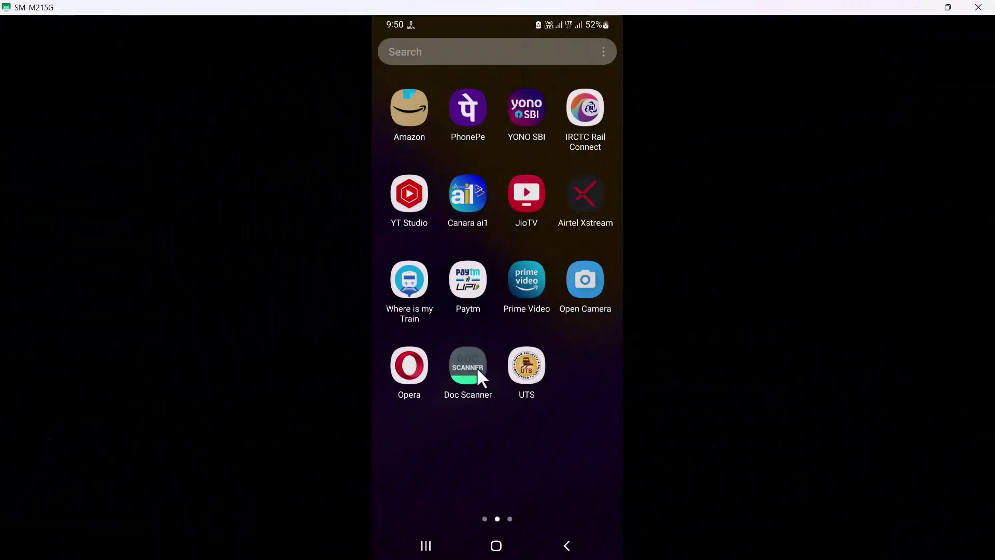
Launch Doc Scanner and capture a page of the open physics book with the camera.
click(470, 368)
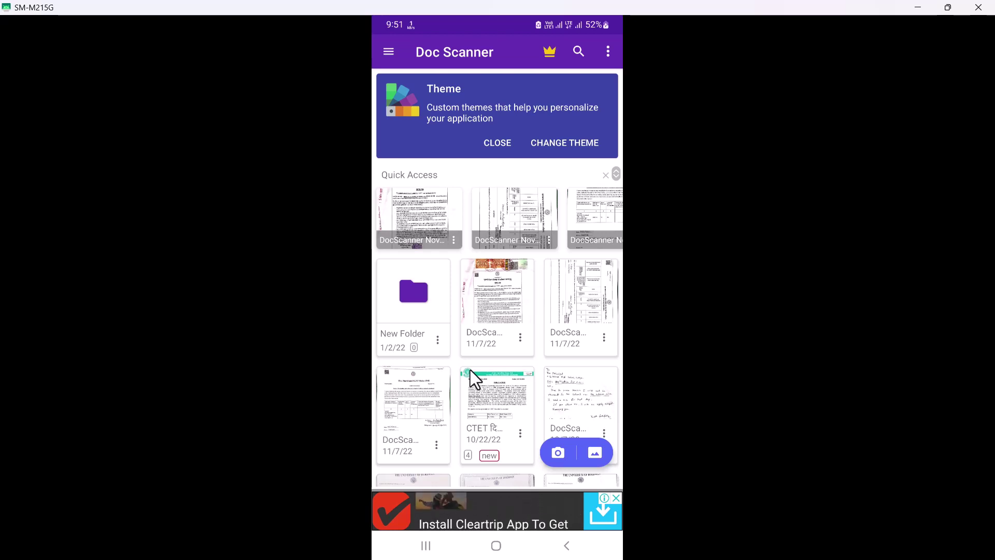
key(alt+n)
key(alt+n)
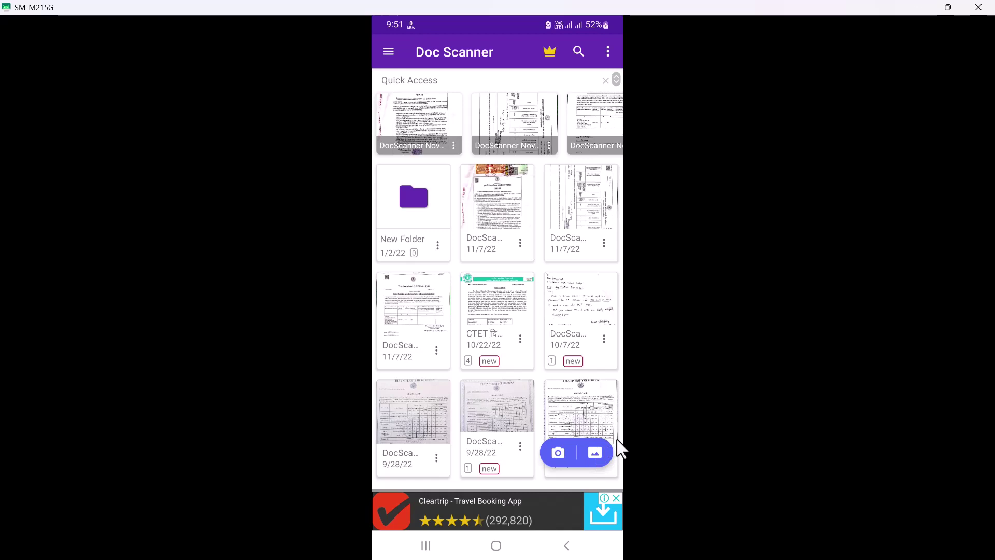
click(558, 453)
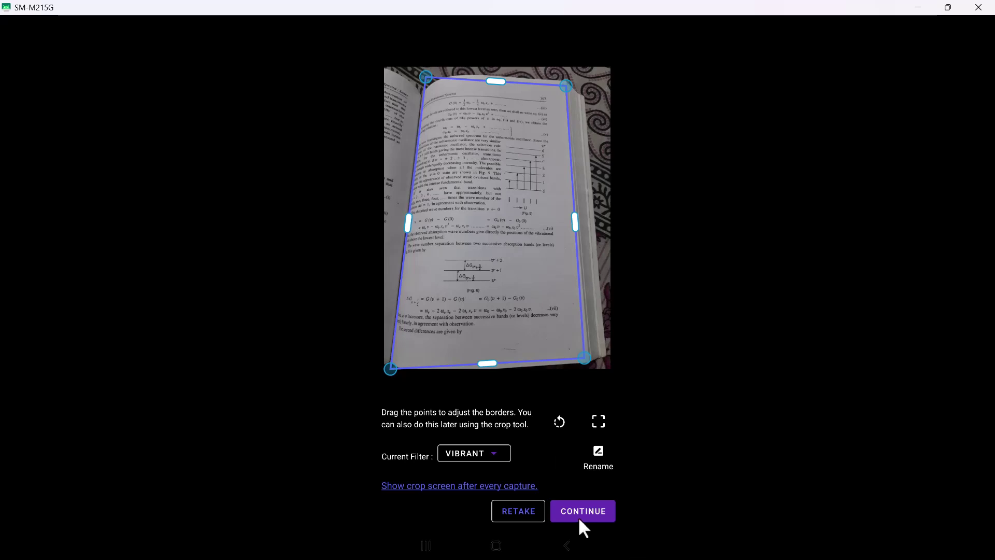
Review the filters for the captured page, keep Vibrant, and accept the detected crop borders.
click(489, 454)
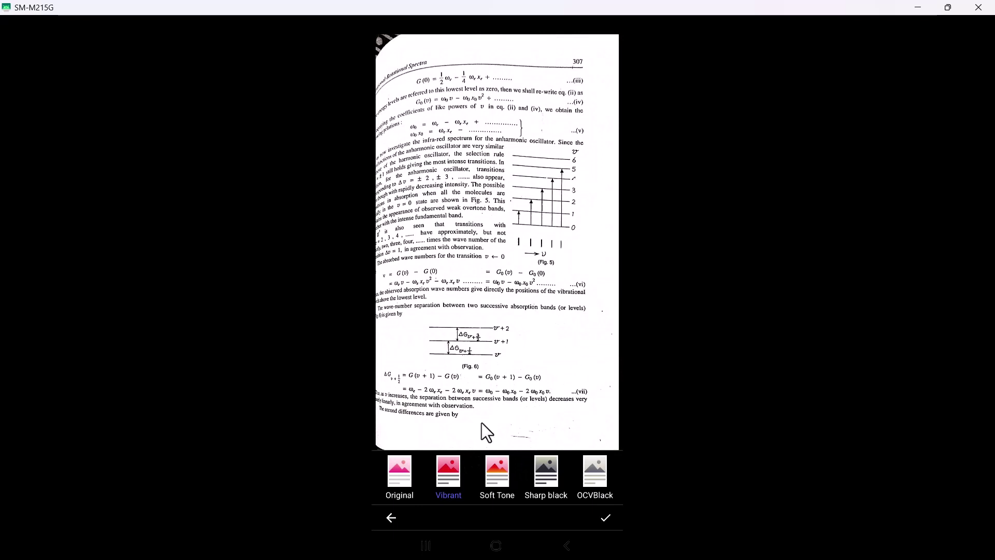
click(392, 516)
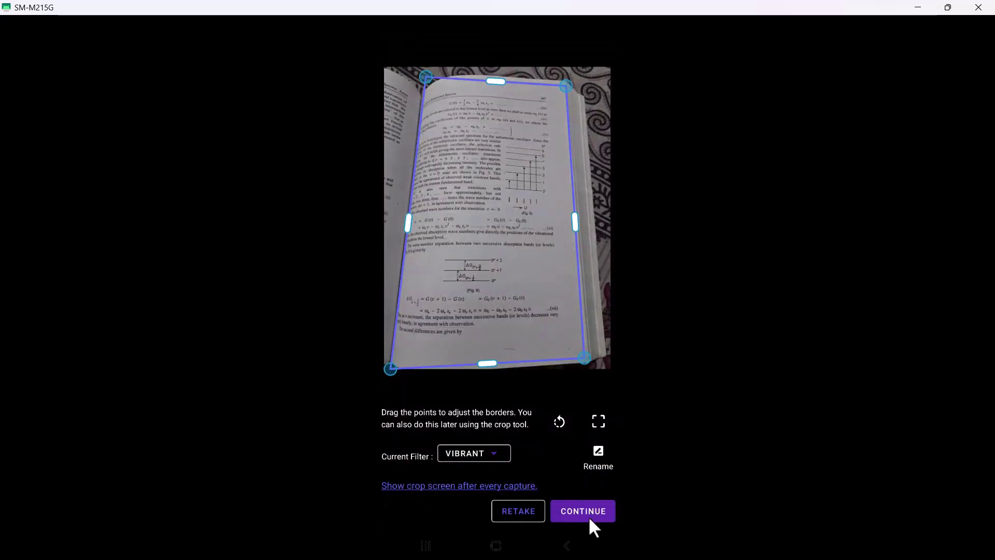
click(585, 511)
Preview the scanned book page, capture the book cover as a second page, and preview it.
click(390, 495)
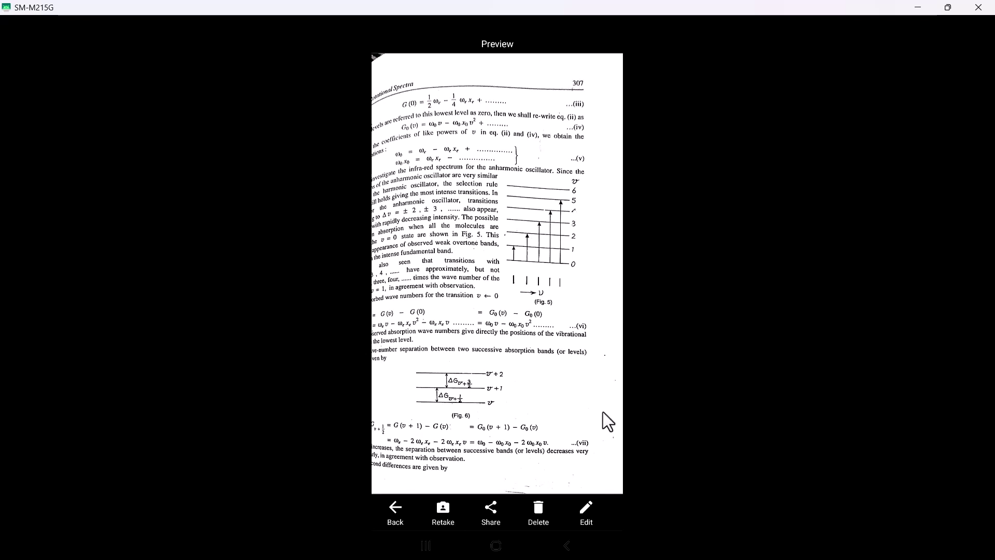
click(394, 516)
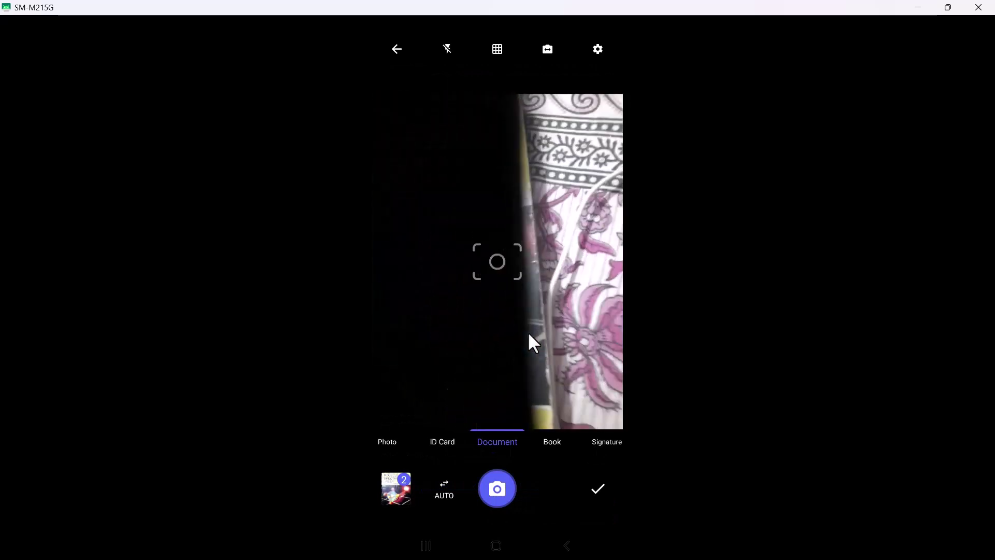
click(389, 499)
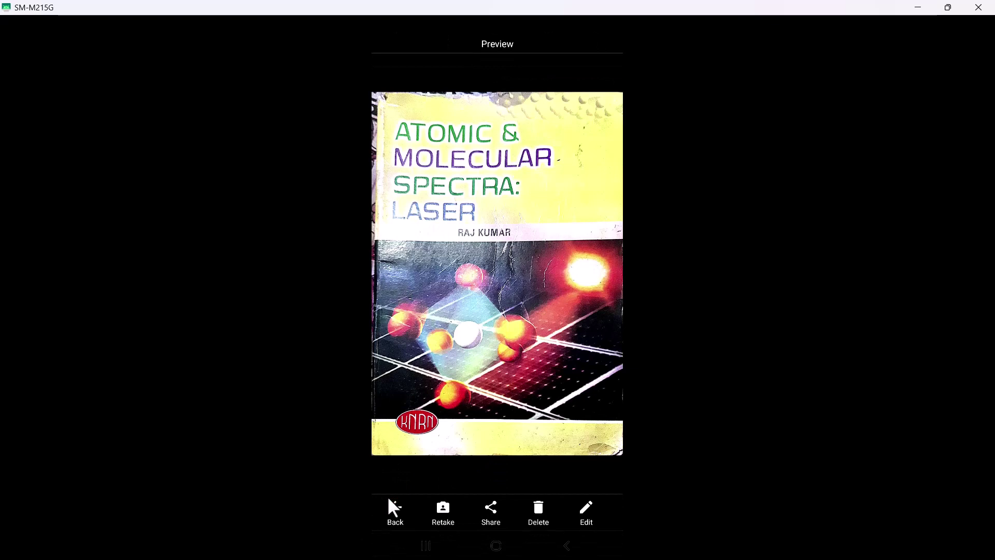
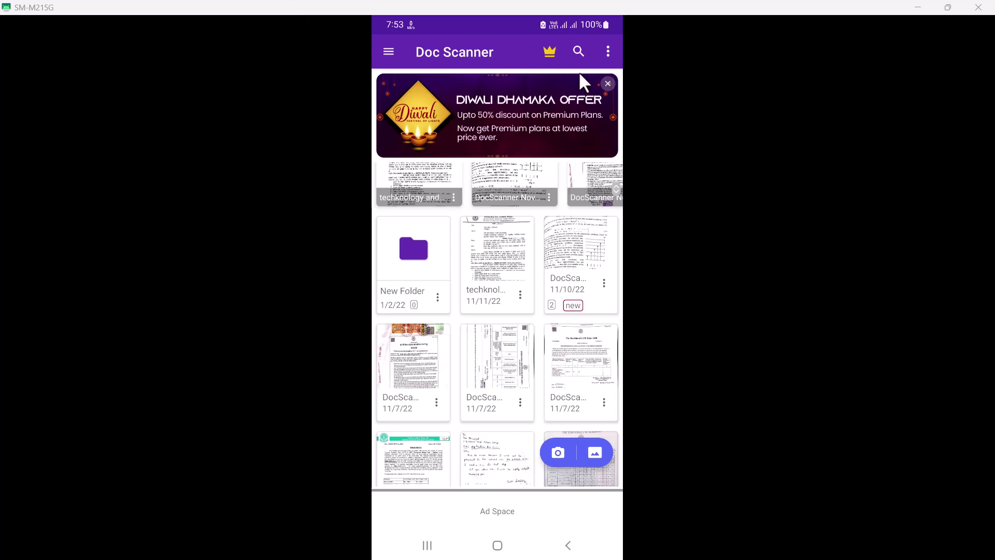
Merge the "NOTICE AND LIST OF 2014…" PDF with HM Transfer.pdf using the PDF tools, and return to the document list.
click(608, 47)
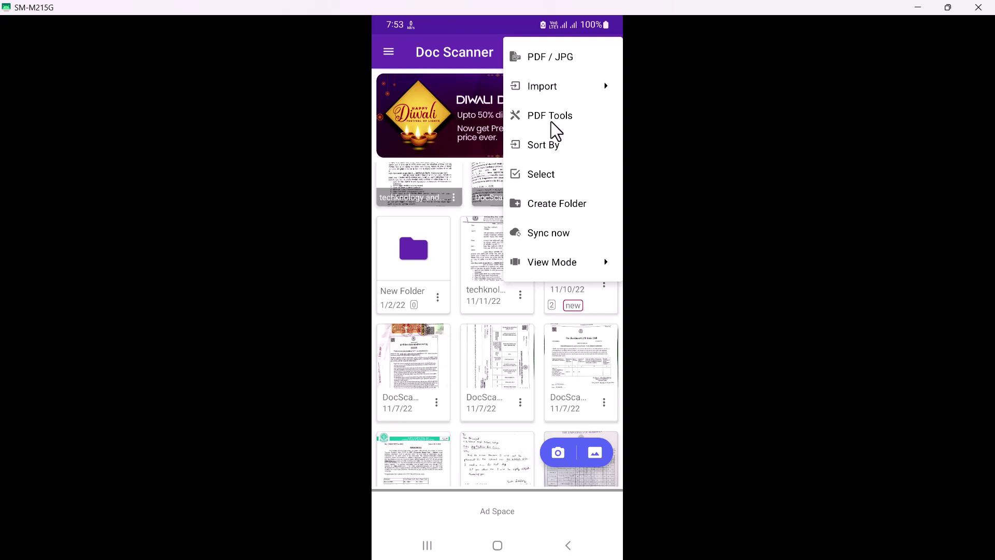
click(551, 125)
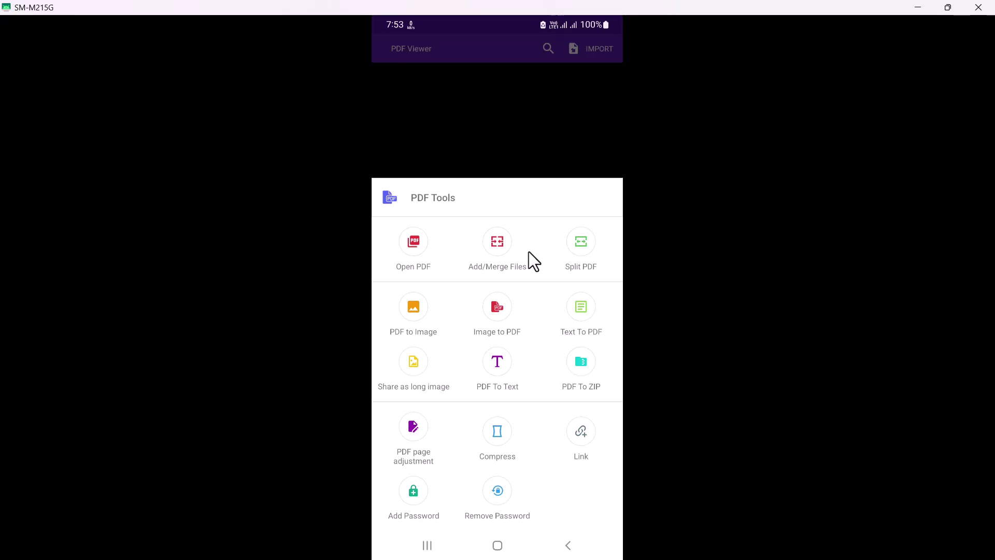
click(501, 250)
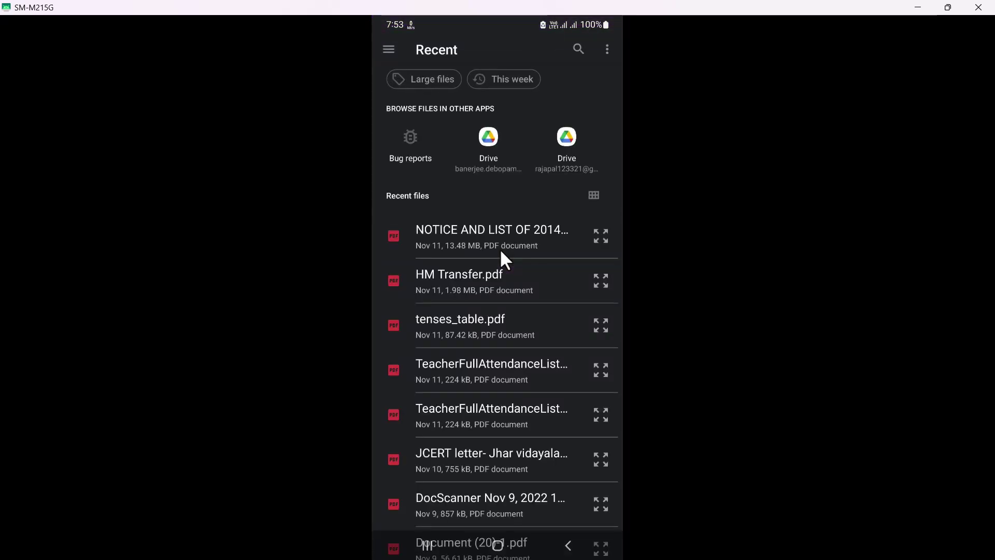
click(501, 249)
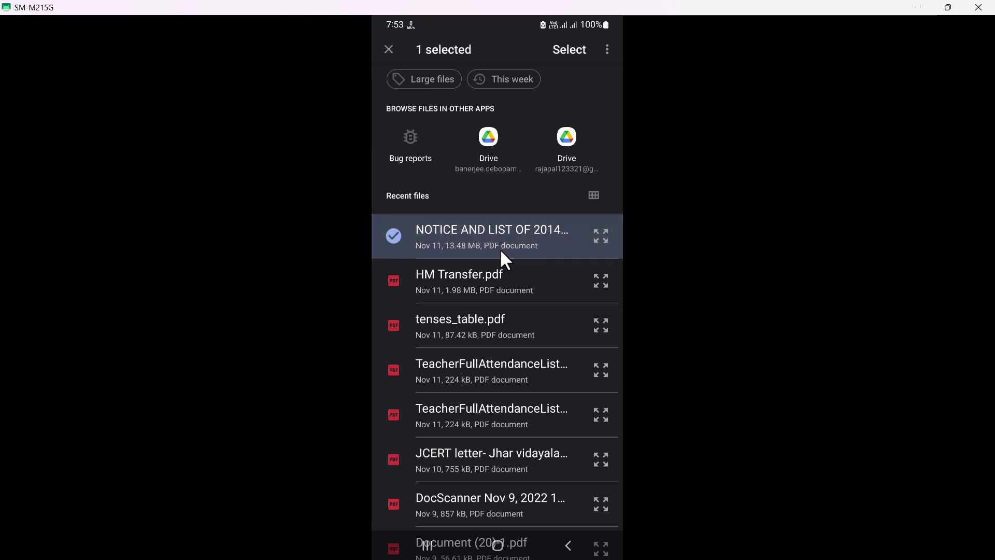
click(501, 260)
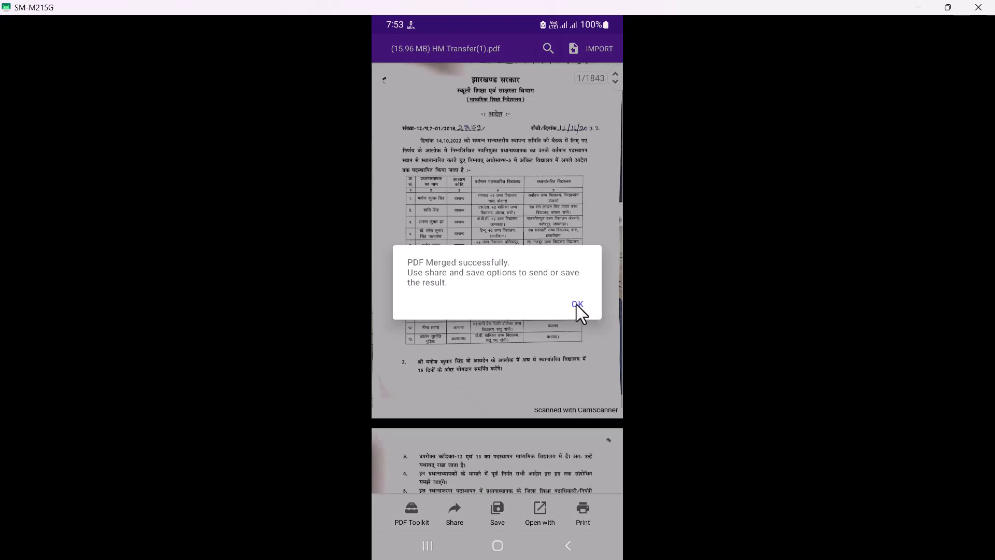
click(578, 306)
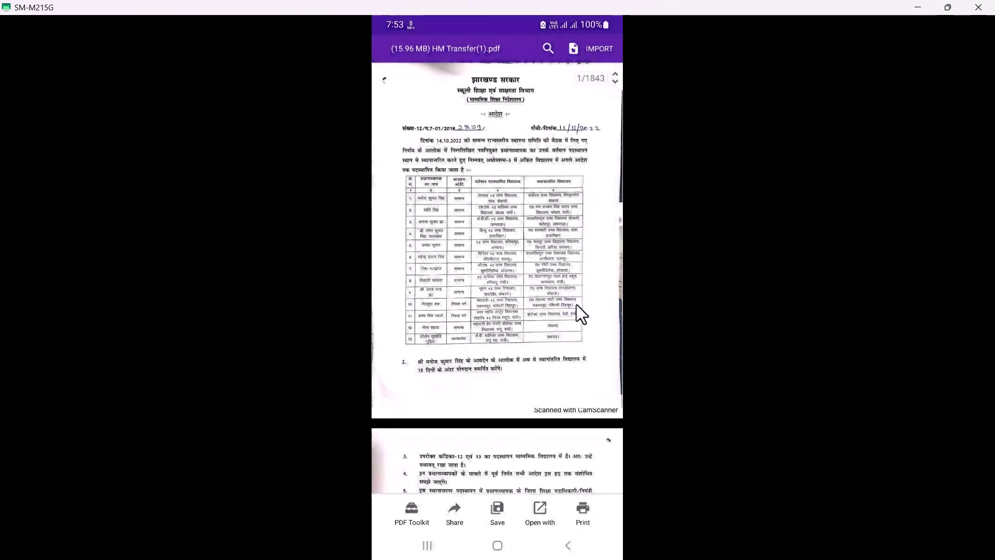
right_click(576, 303)
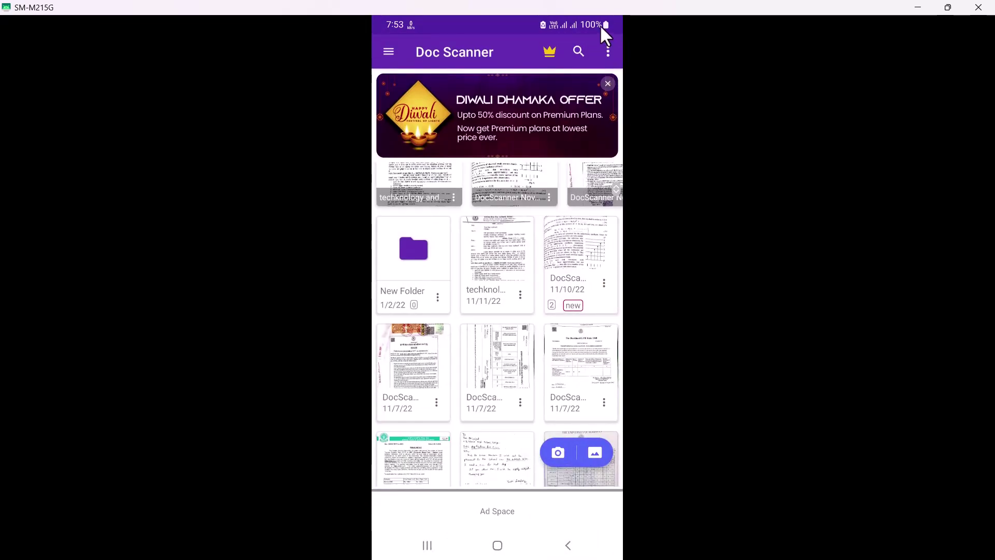
Rearrange the pages of tenses_table.pdf with PDF page adjustment, placing the original fifth page first and the original first page fourth.
click(608, 52)
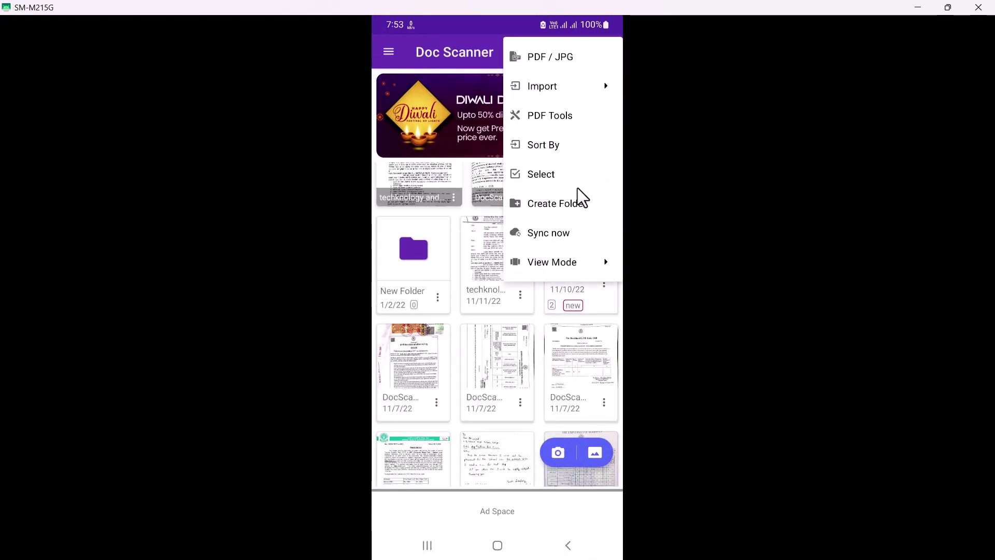
click(554, 123)
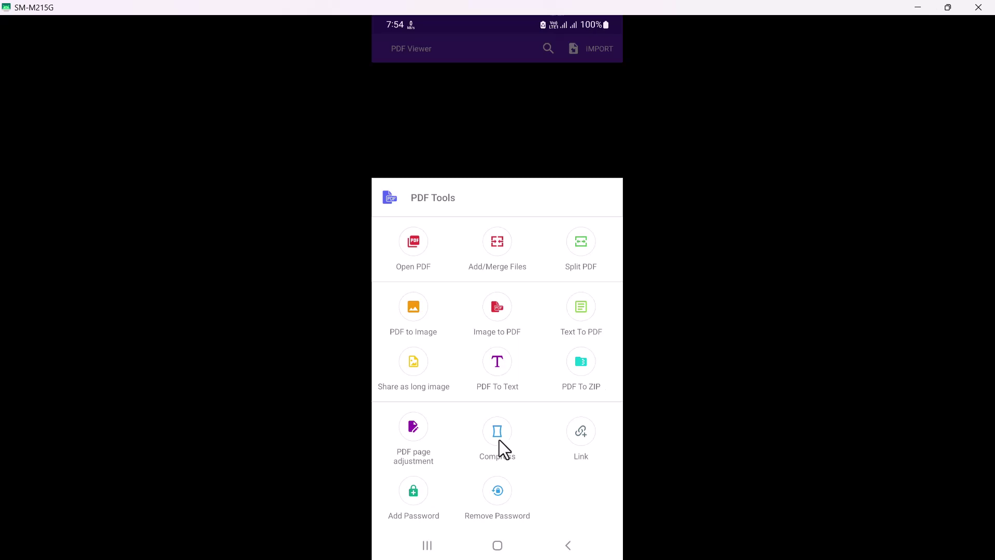
right_click(463, 409)
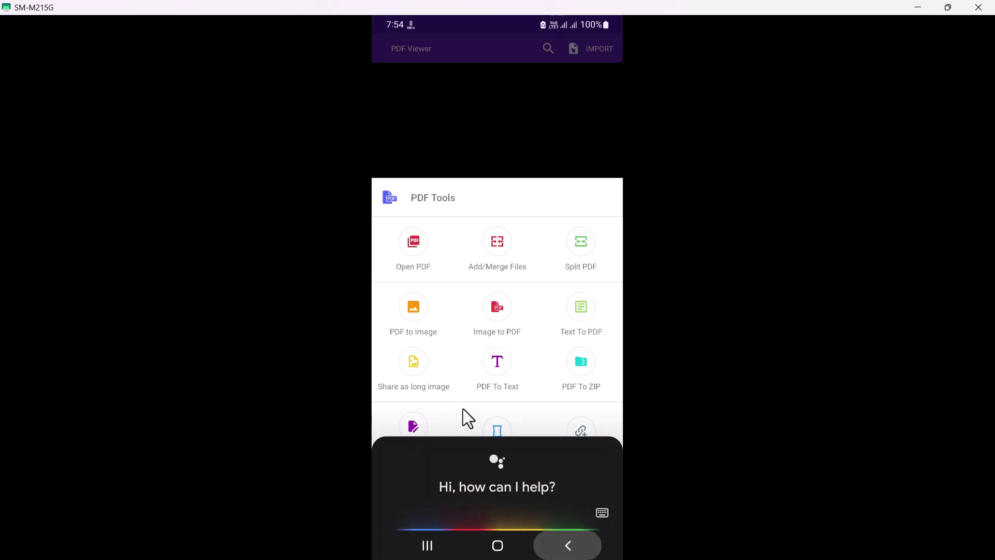
right_click(415, 429)
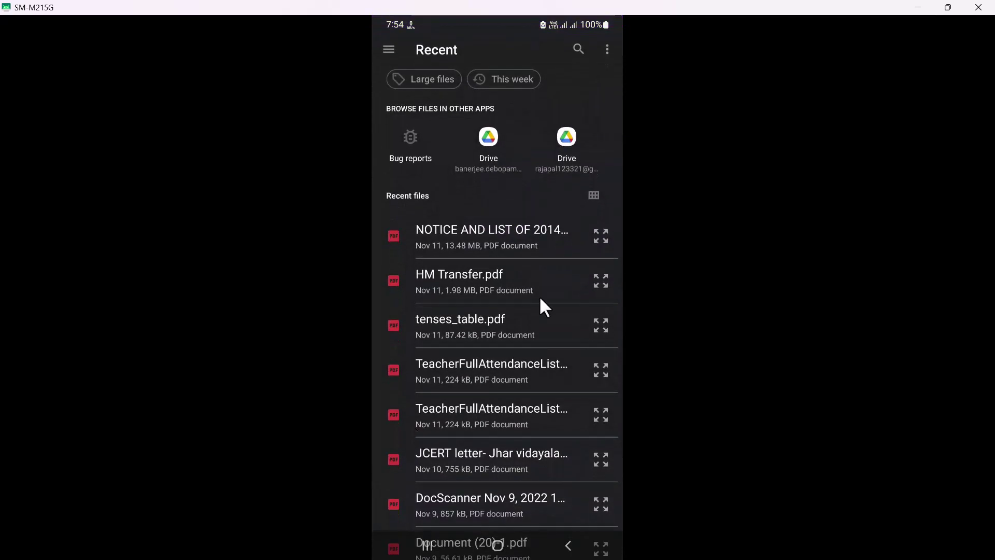
click(471, 330)
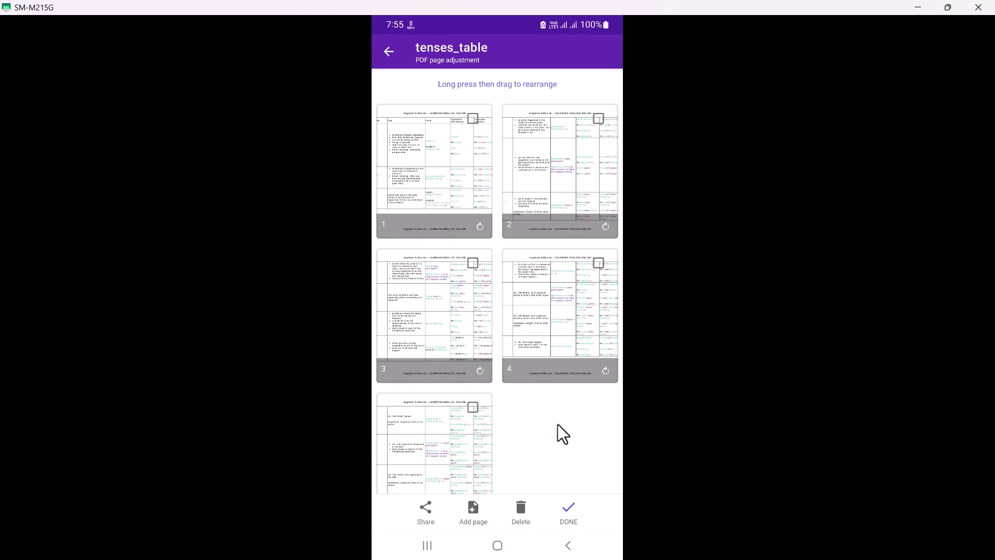
scroll(558, 424, down, 1)
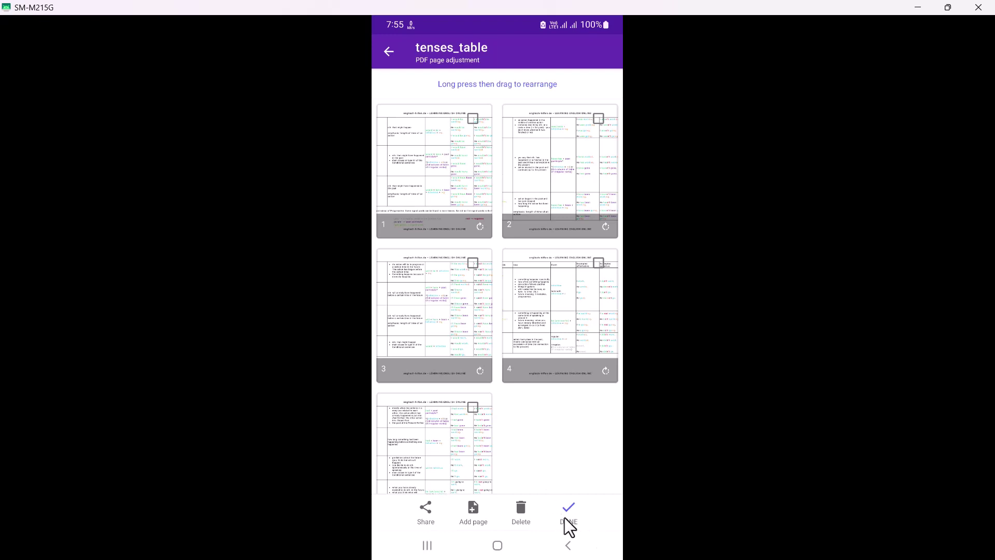
click(389, 52)
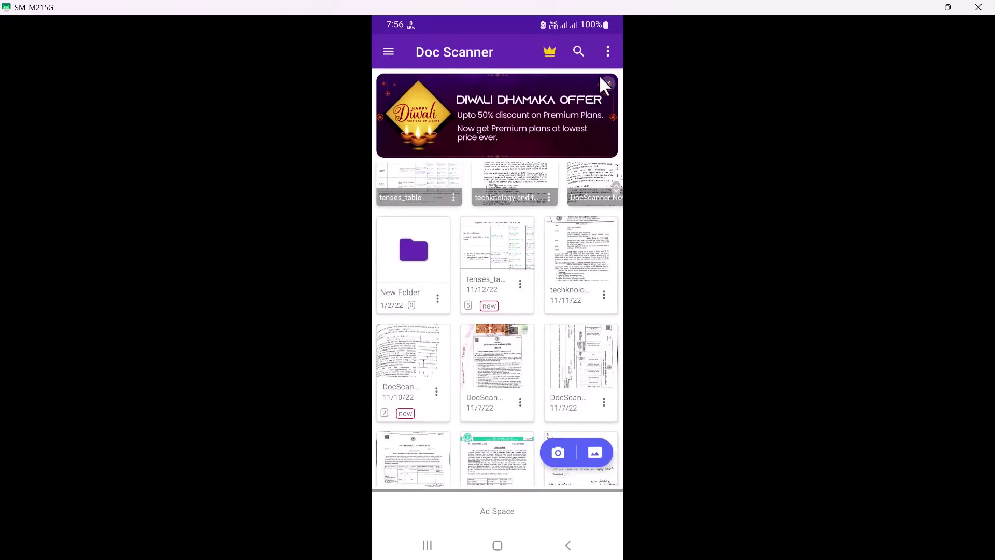
Compress tenses_table.pdf at the Good quality level and return to the document list.
click(608, 52)
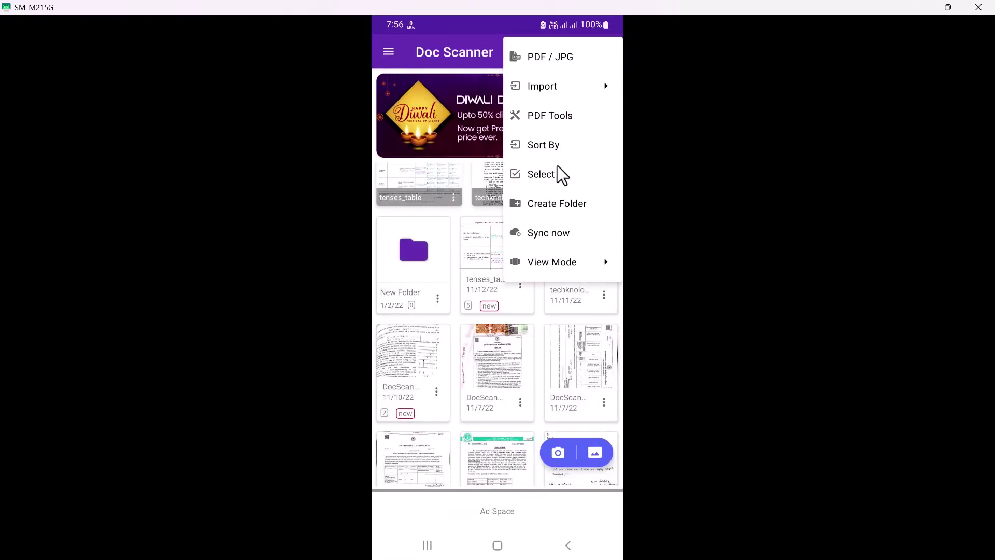
click(565, 116)
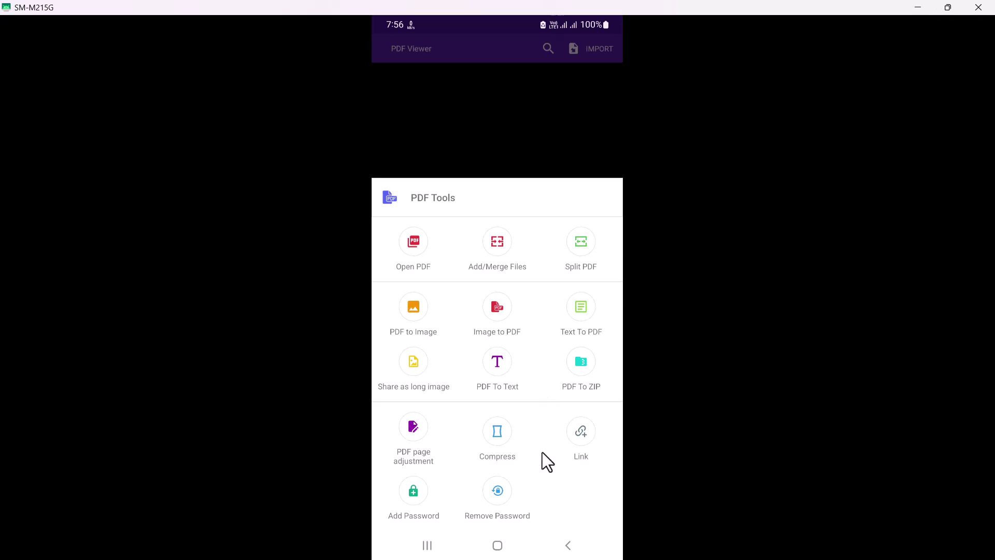
click(498, 444)
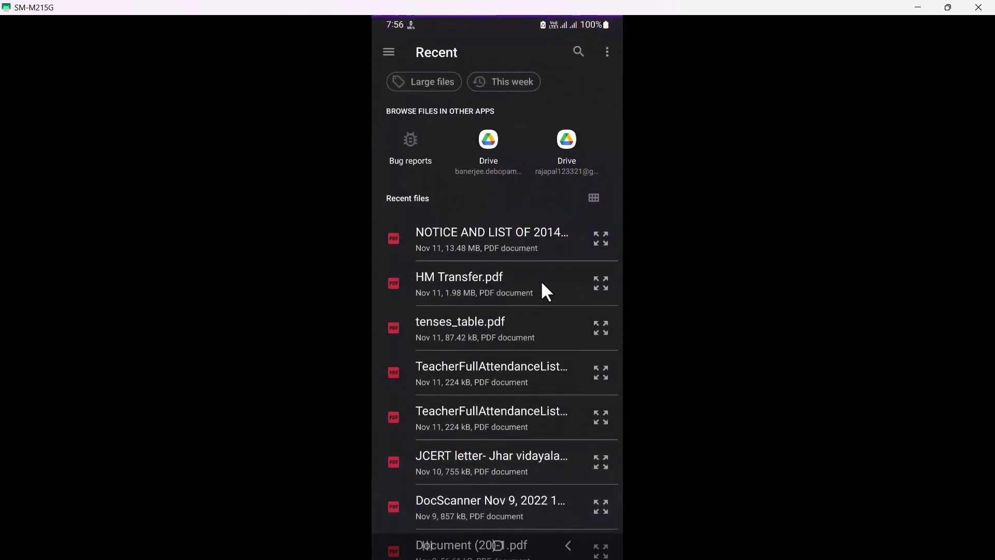
click(470, 330)
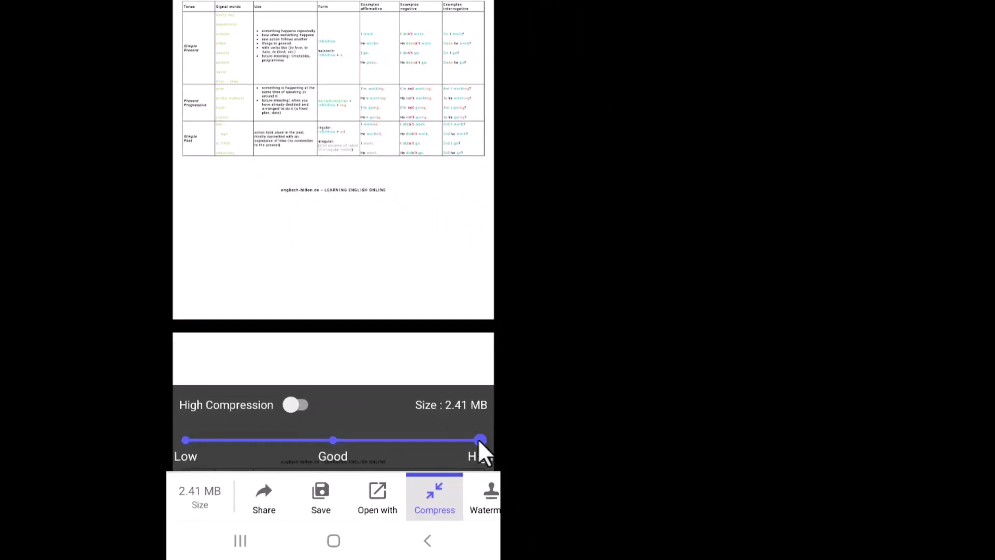
drag(479, 438, 336, 434)
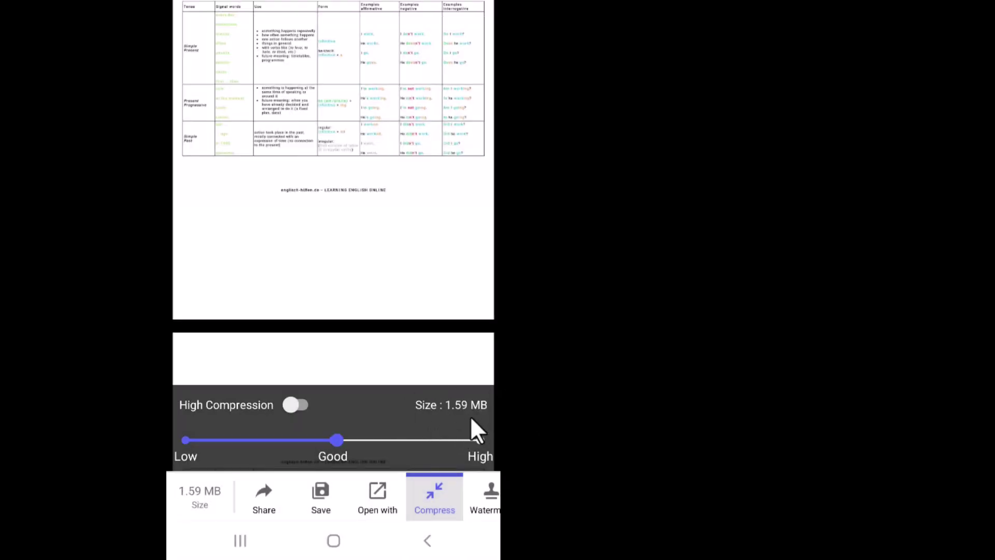
right_click(261, 501)
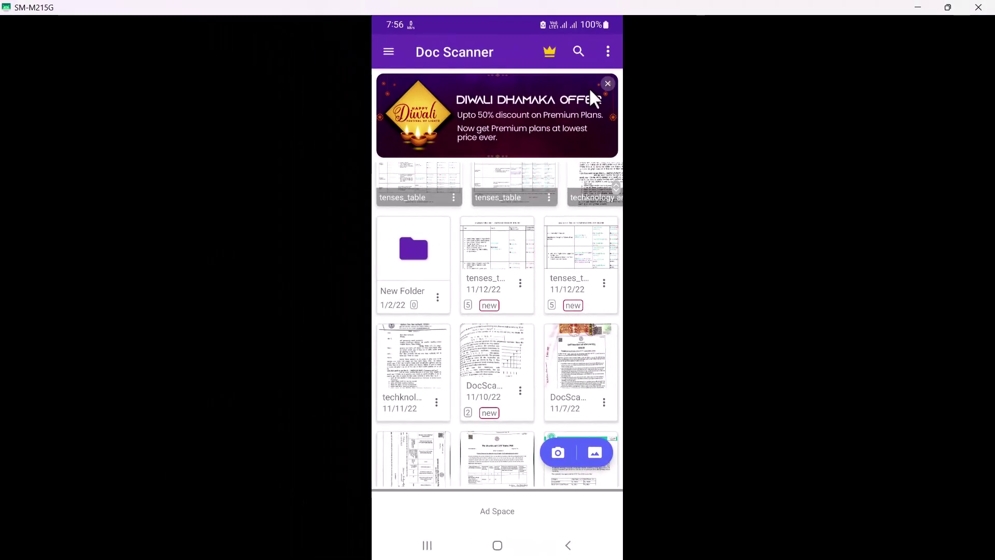
Open the PDF Tools list to review its remaining options, and close it to the PDF Viewer.
click(603, 48)
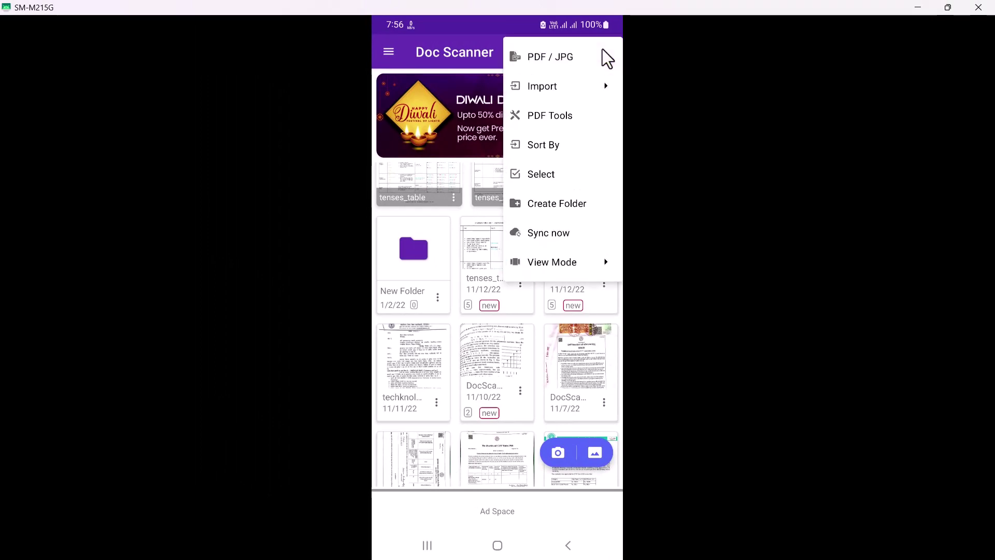
click(552, 116)
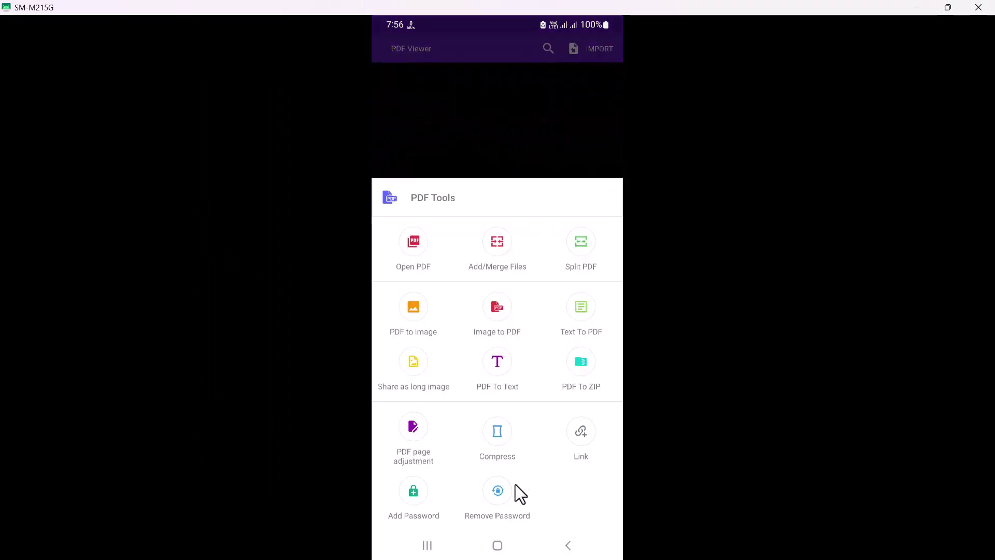
click(587, 141)
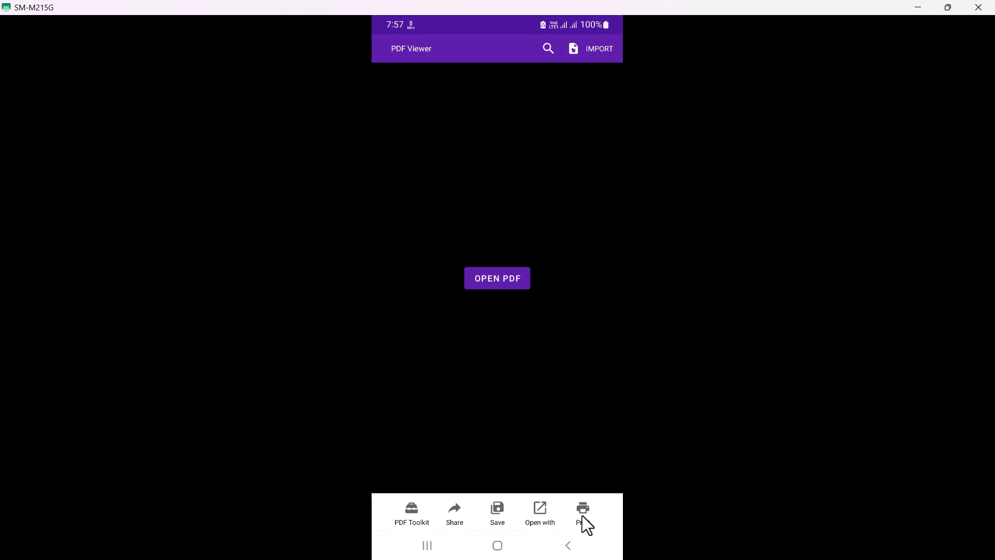
Leave the PDF Viewer, open the app settings, review the premium and free themes, and return to the settings.
right_click(774, 403)
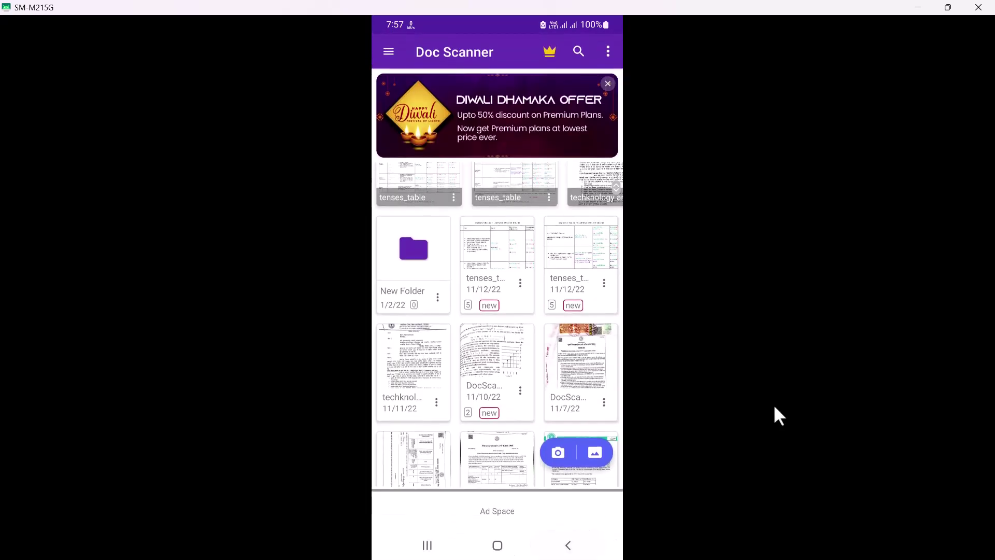
click(388, 52)
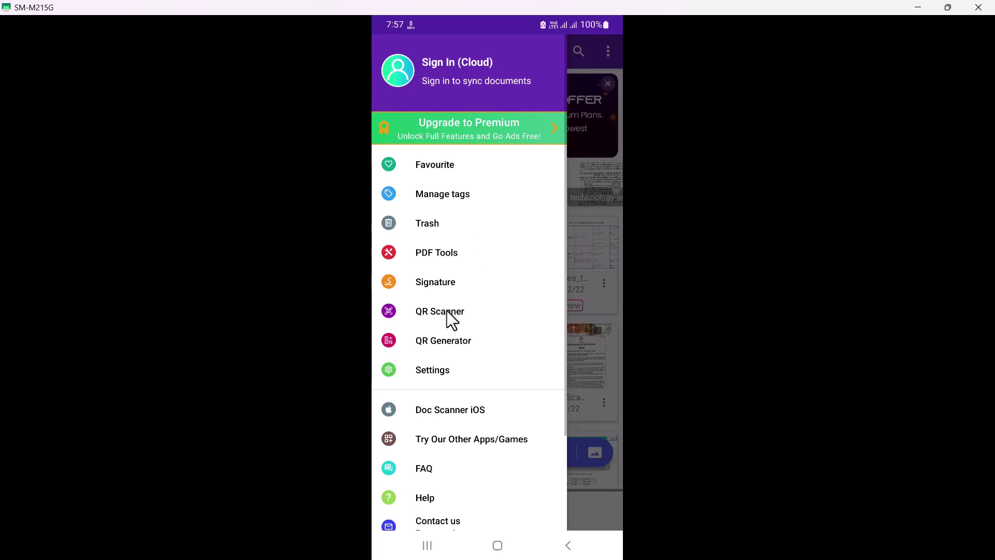
click(432, 379)
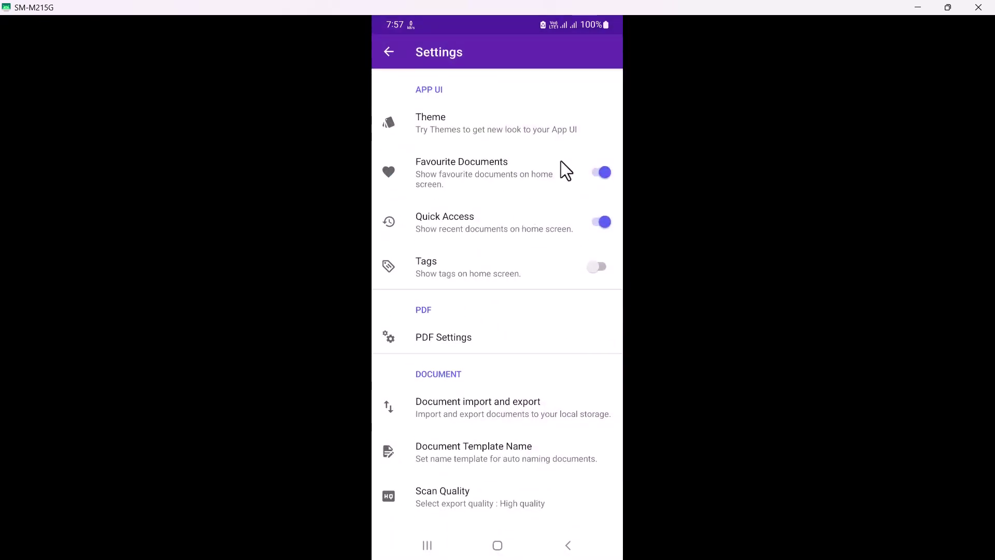
click(465, 127)
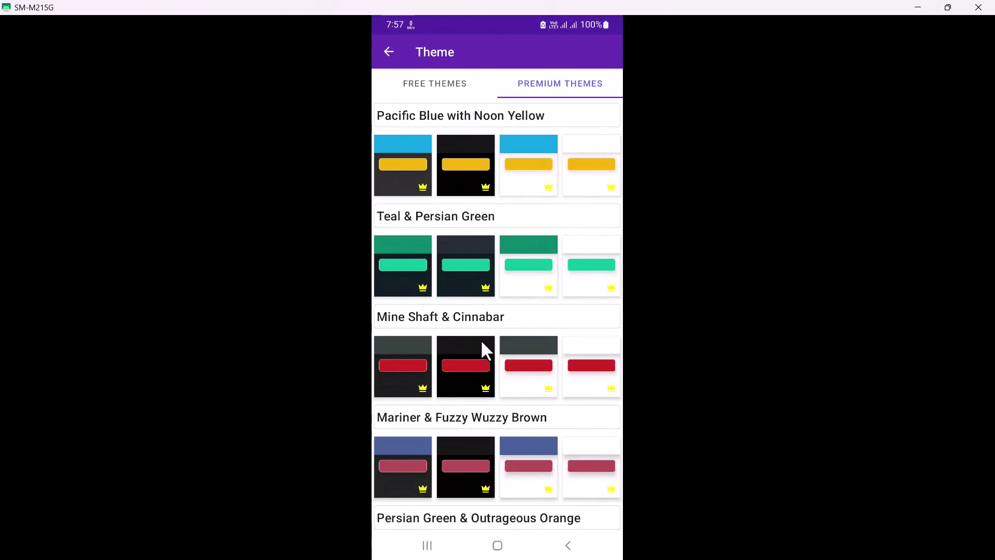
scroll(482, 344, down, 4)
scroll(482, 343, up, 5)
click(441, 90)
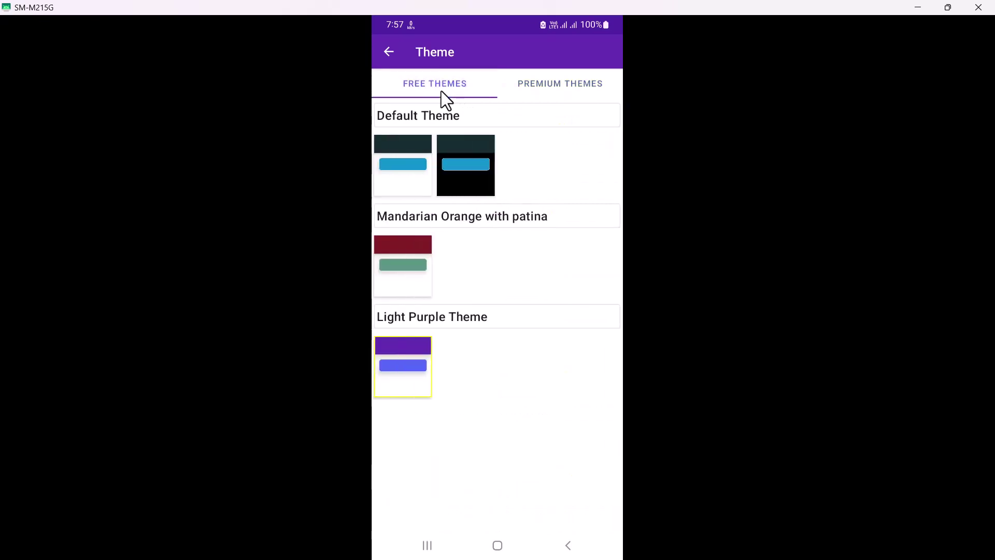
click(387, 48)
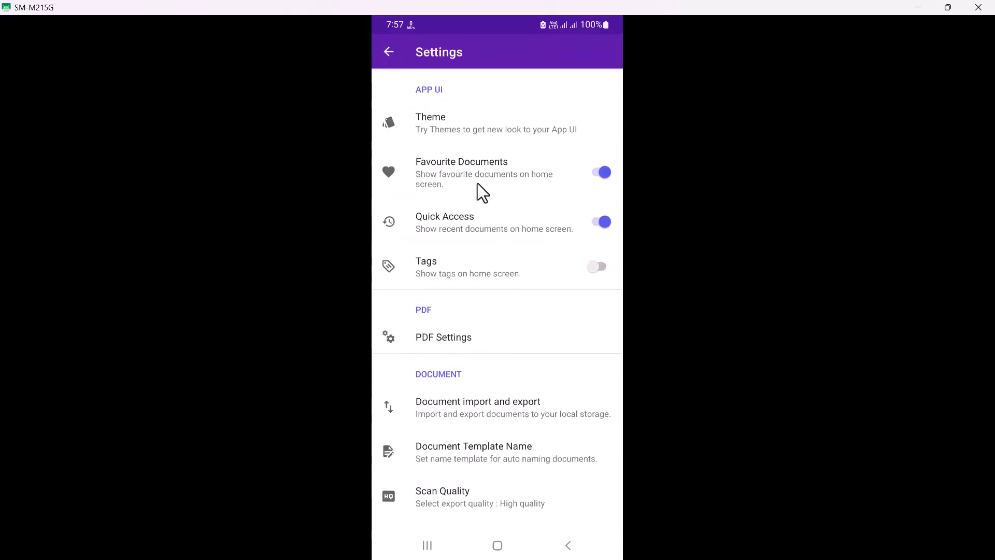
Examine the default PDF settings and all header and footer options, and return to the document list.
click(438, 342)
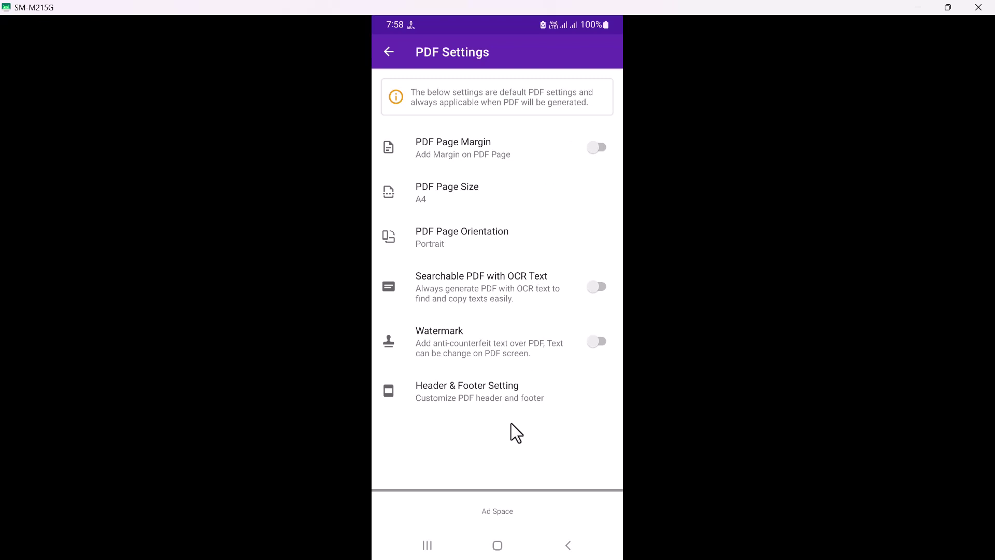
click(496, 391)
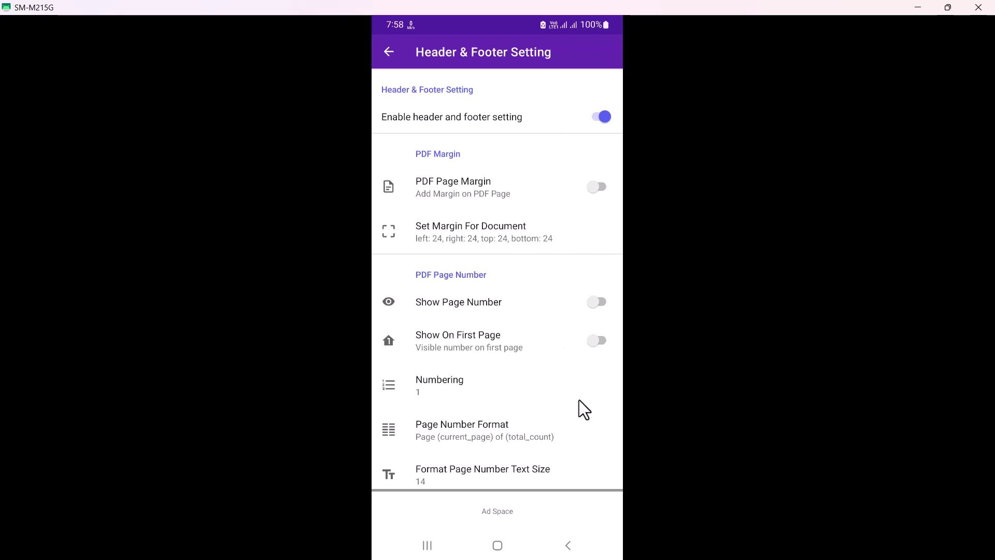
scroll(580, 400, down, 1)
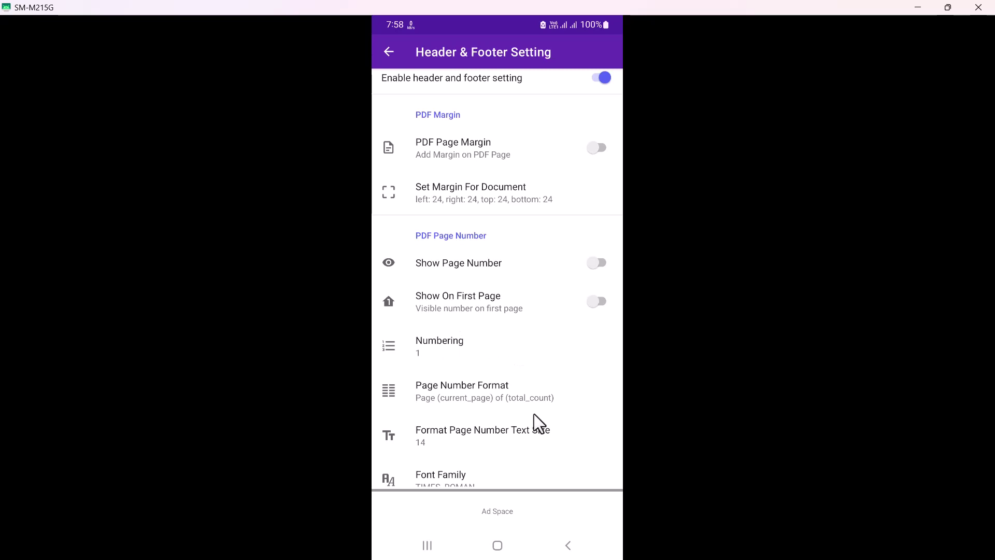
scroll(534, 415, down, 6)
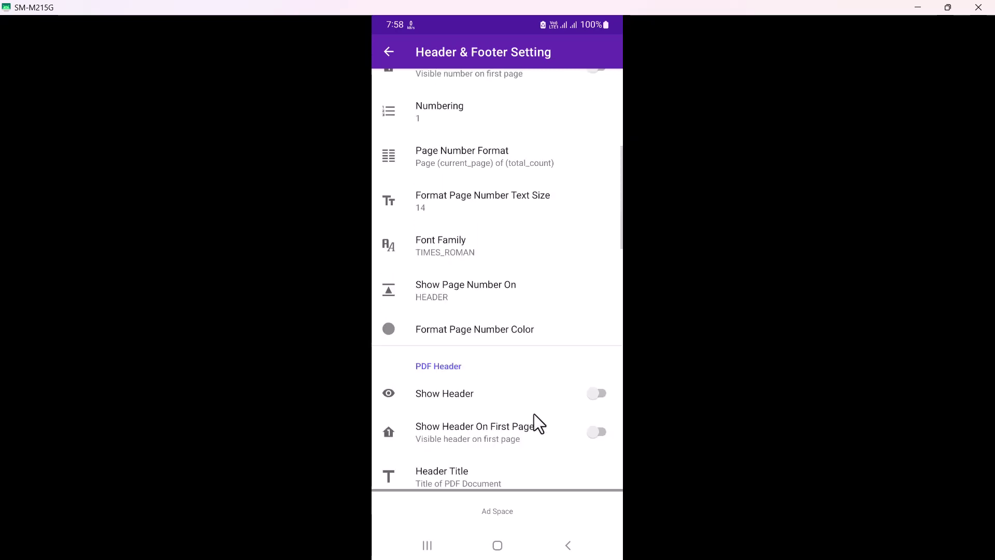
scroll(535, 415, down, 4)
scroll(534, 414, down, 10)
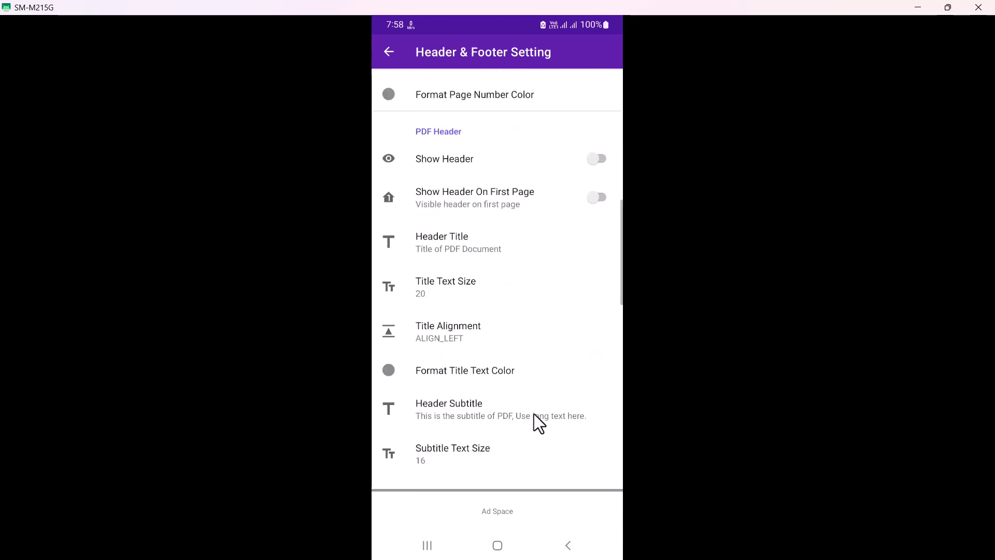
scroll(535, 414, down, 14)
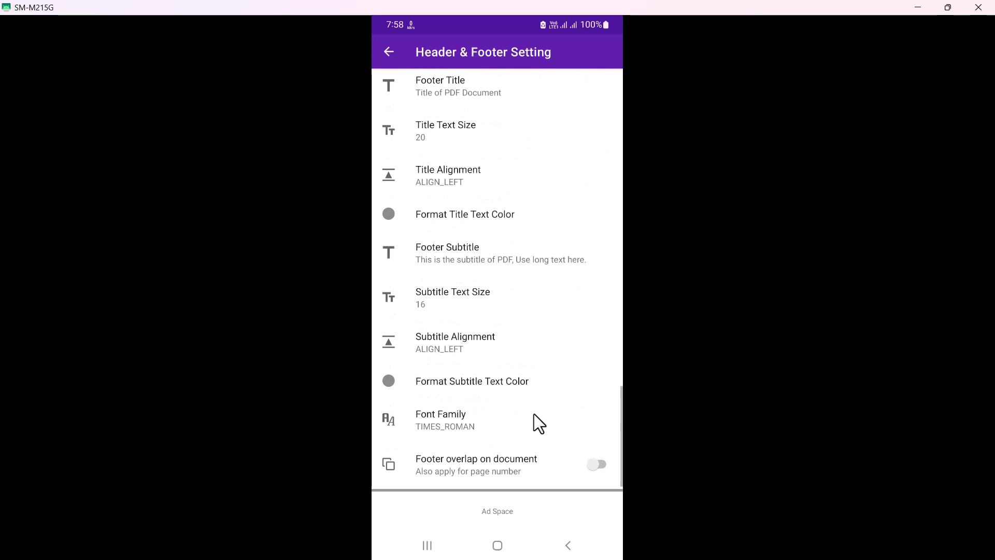
click(388, 53)
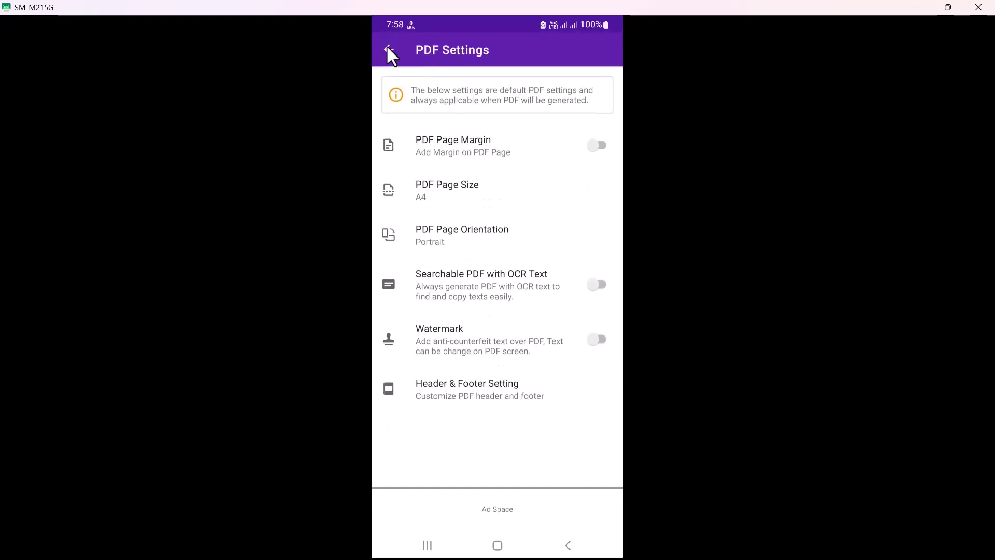
click(388, 49)
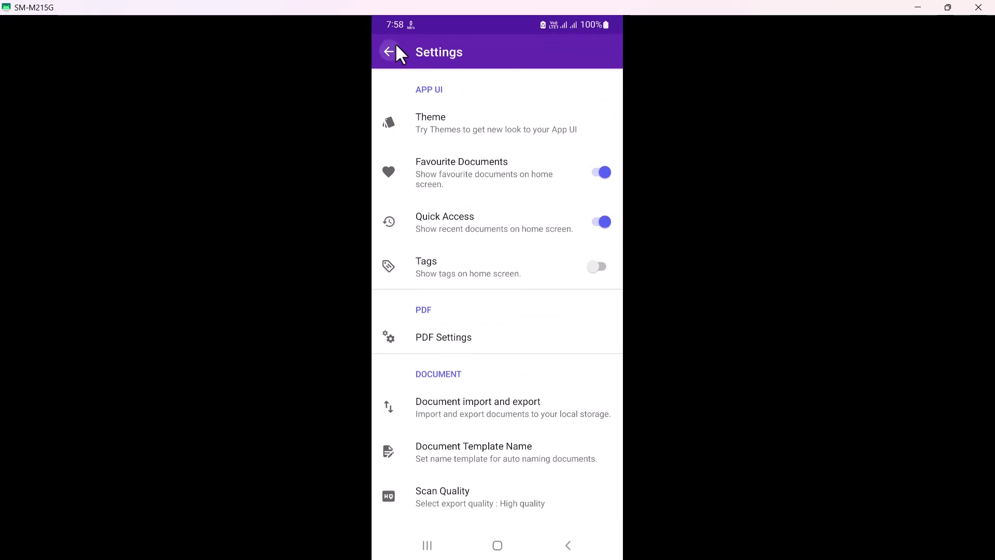
click(395, 47)
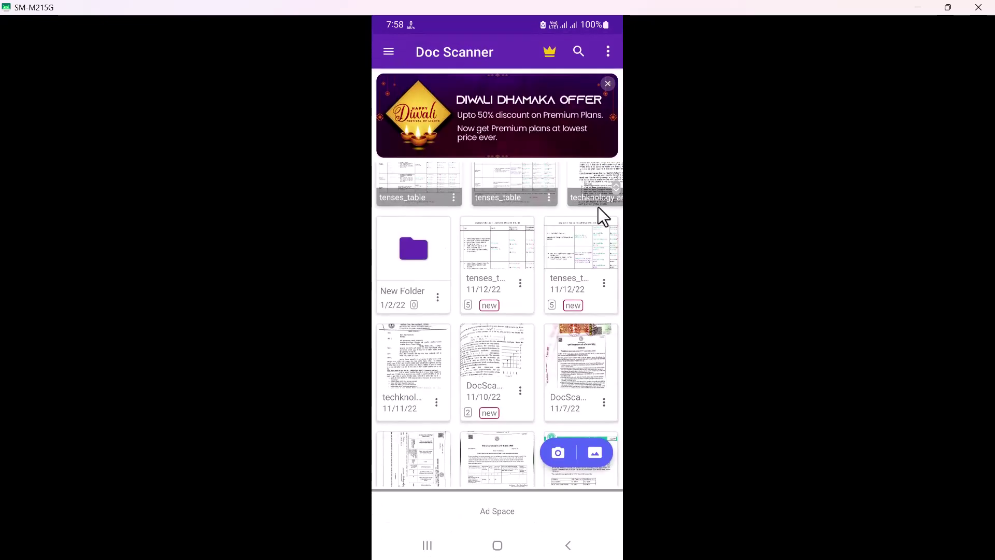
click(390, 52)
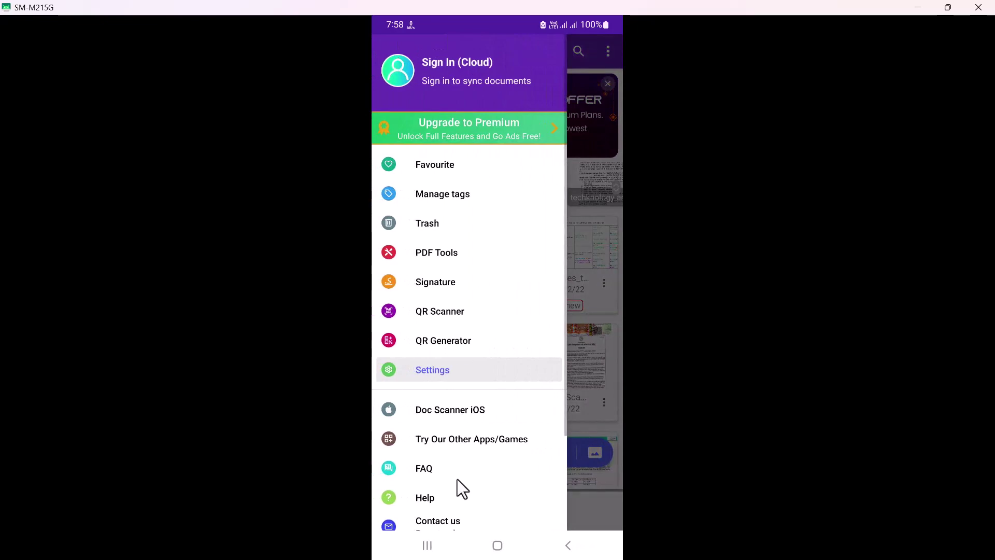
scroll(458, 479, down, 3)
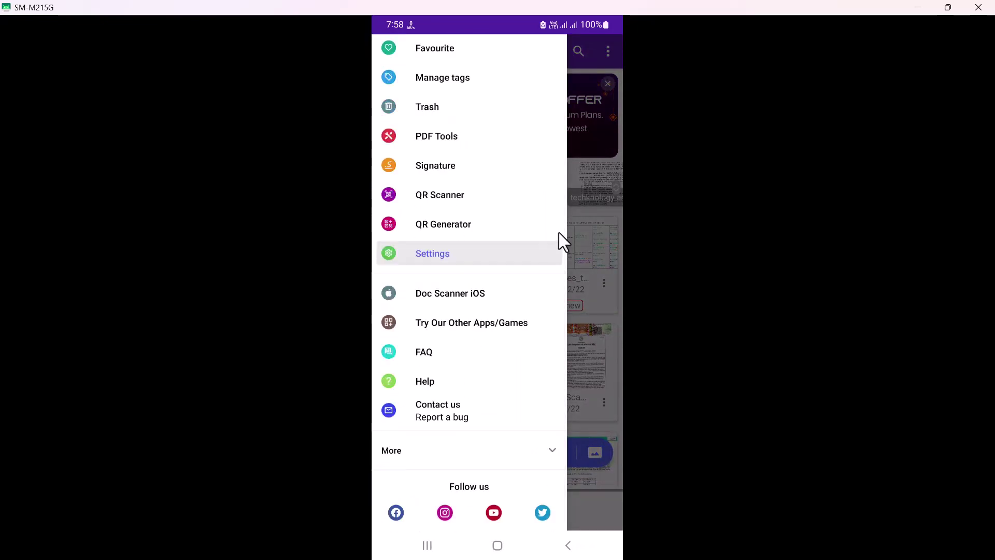
click(601, 222)
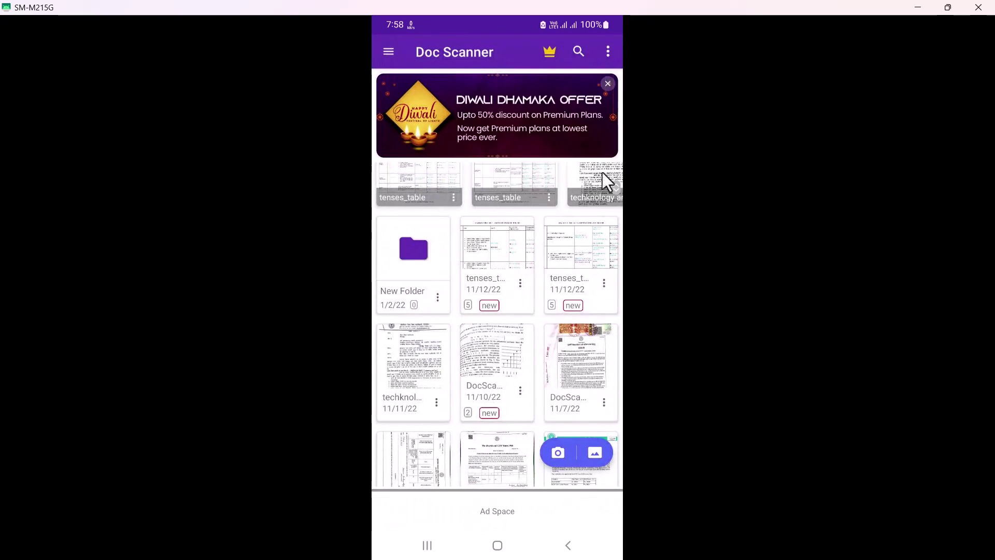
Set the document list's view mode to Grid and reopen the list's options.
click(610, 52)
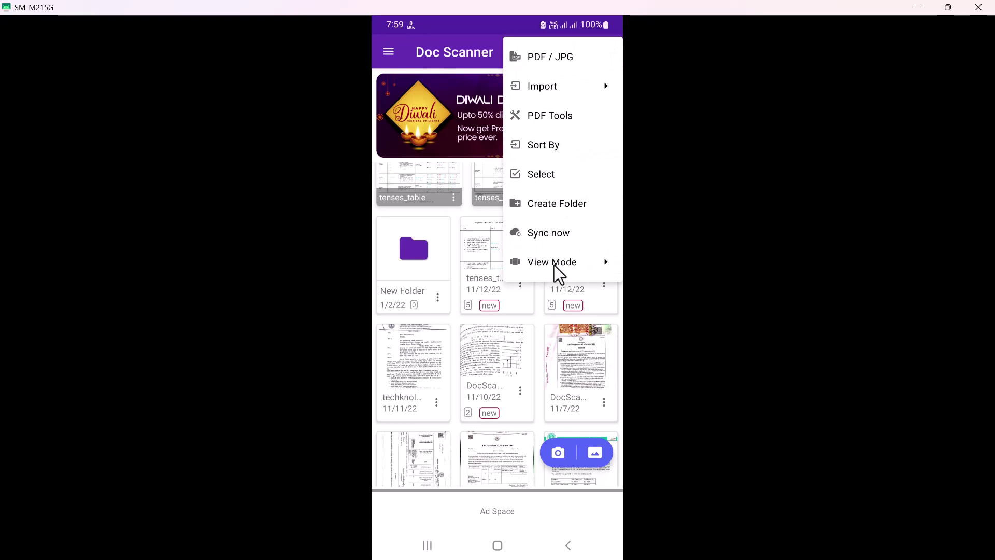
click(554, 265)
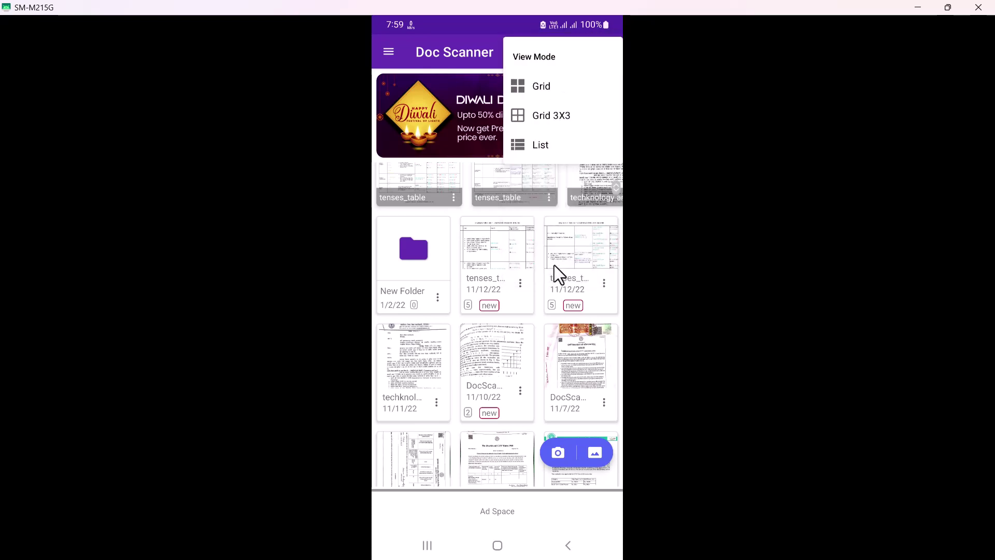
click(590, 96)
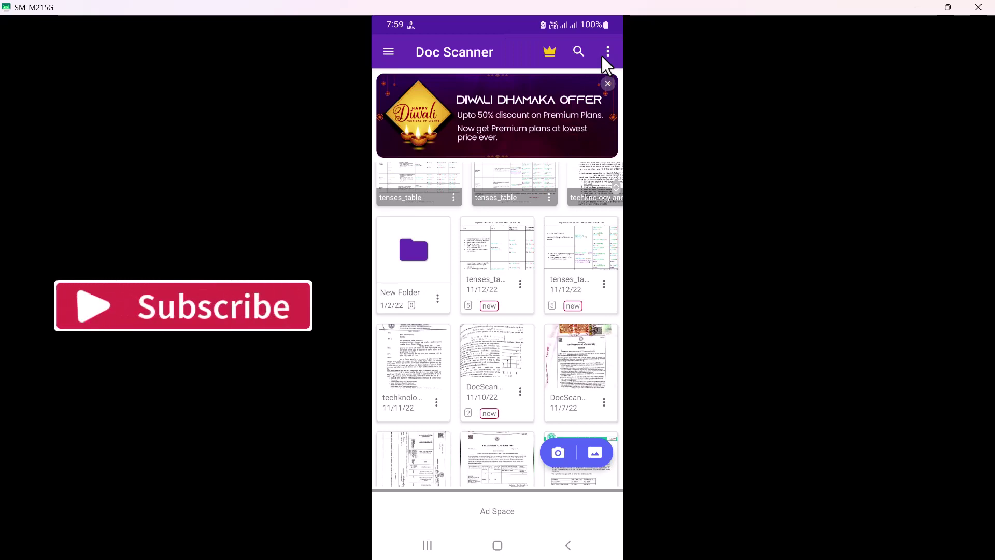
click(603, 55)
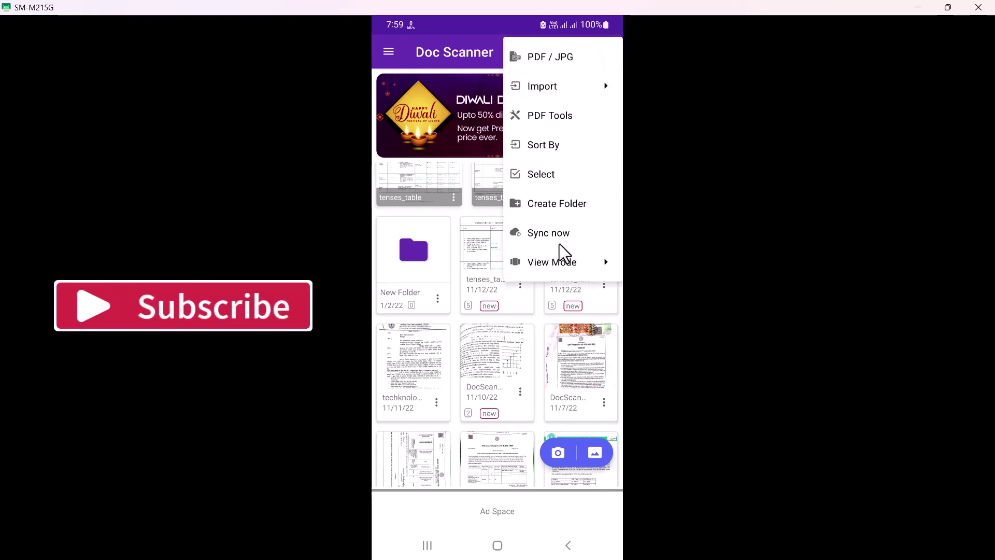